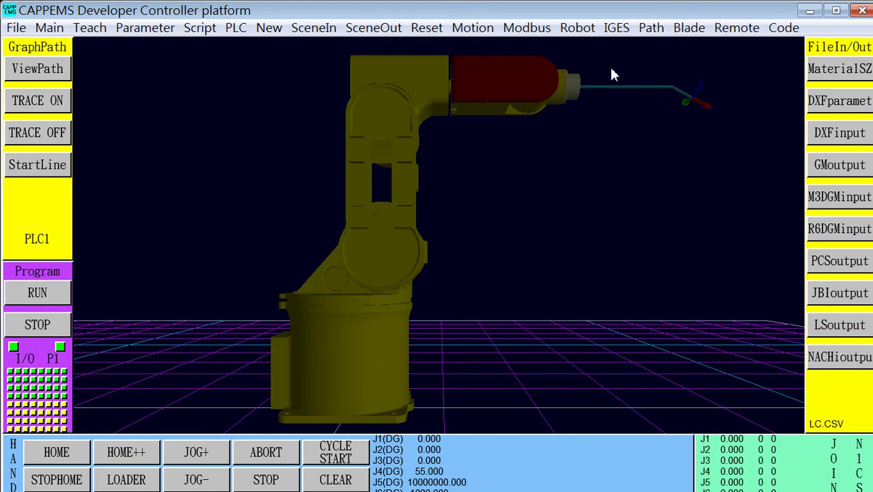
- Minimize the CAPPEMS robot simulator window to reveal the Unreal editor
left_click(809, 13)
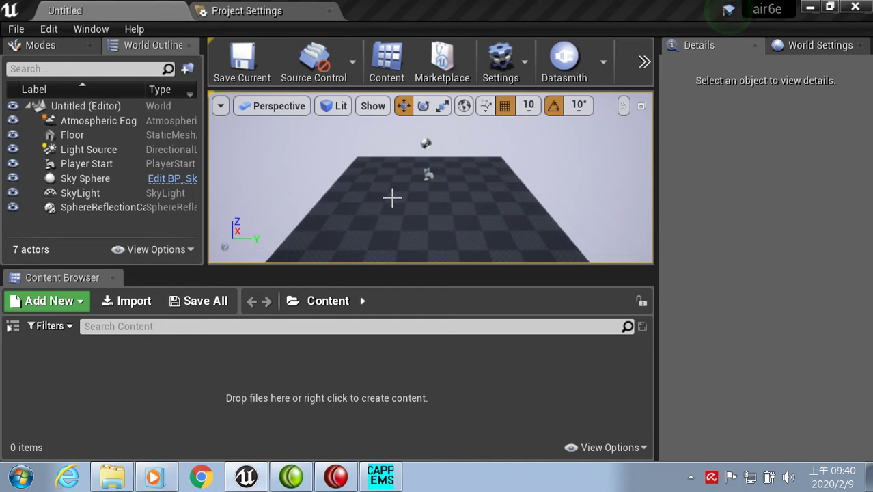
- Delete the Floor actor from the untitled level via the Edit menu
left_click(392, 197)
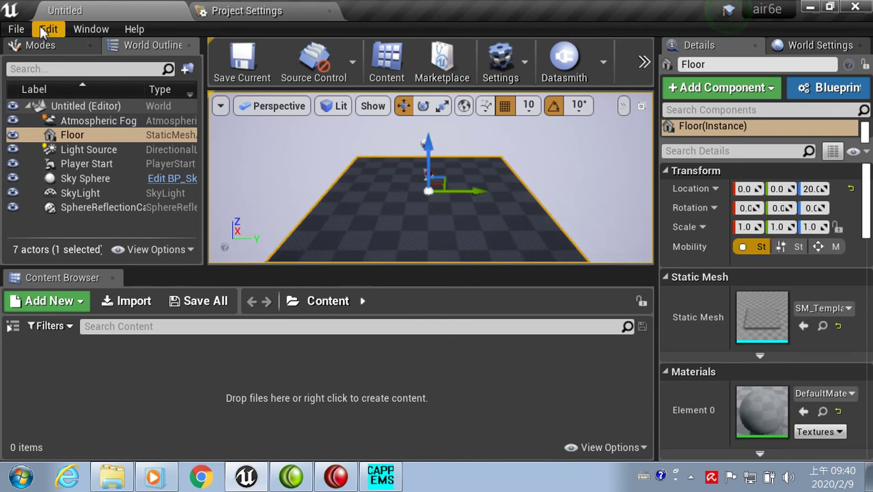
left_click(43, 30)
left_click(67, 197)
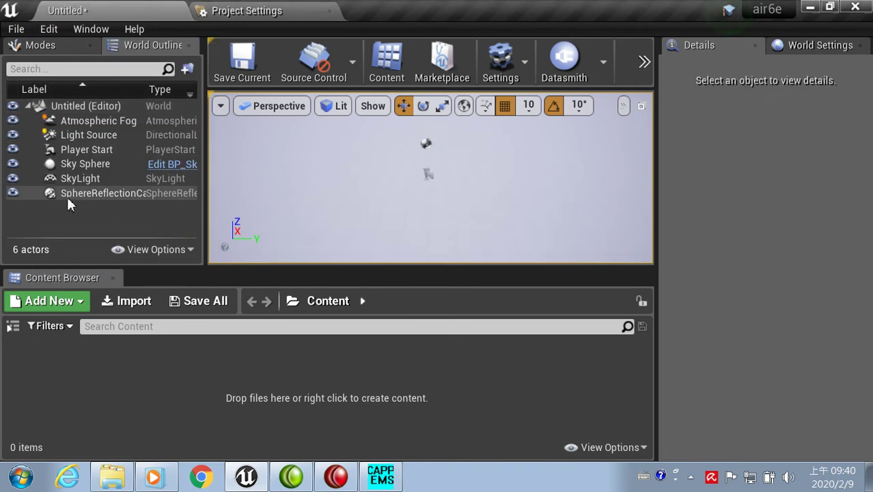
scroll(399, 205, "up", 5)
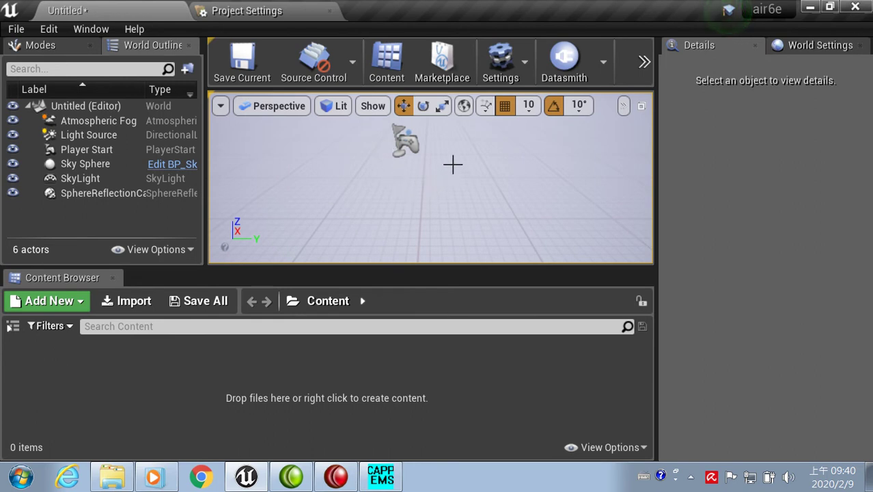
- Start a Datasmith import and browse to the D:\AIR6igs folder
left_click(562, 74)
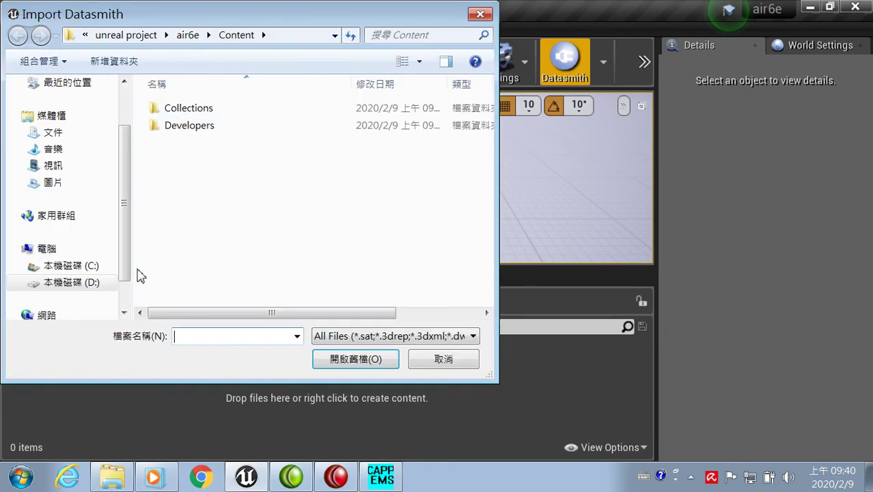
left_click(92, 283)
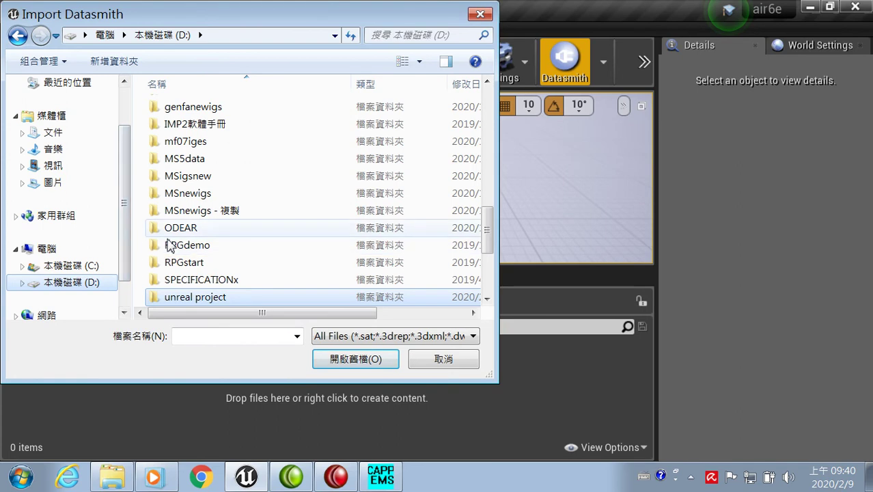
left_click_drag(488, 226, 498, 112)
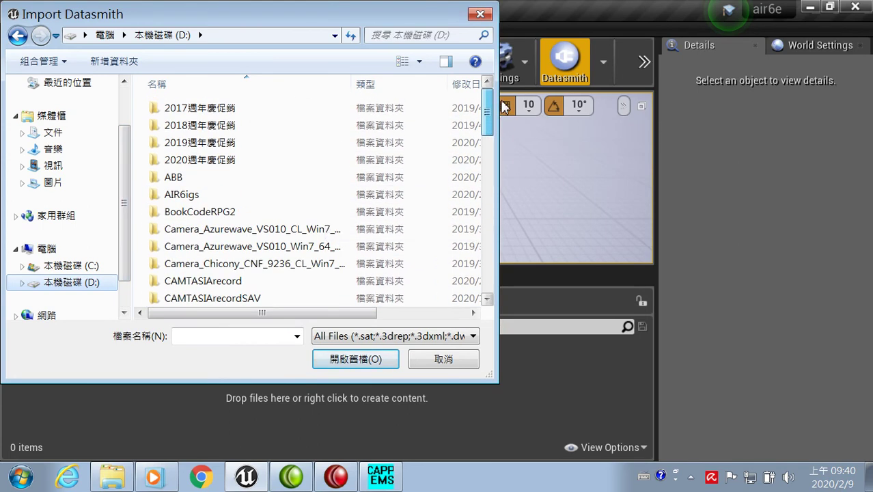
left_click(164, 198)
left_click(334, 362)
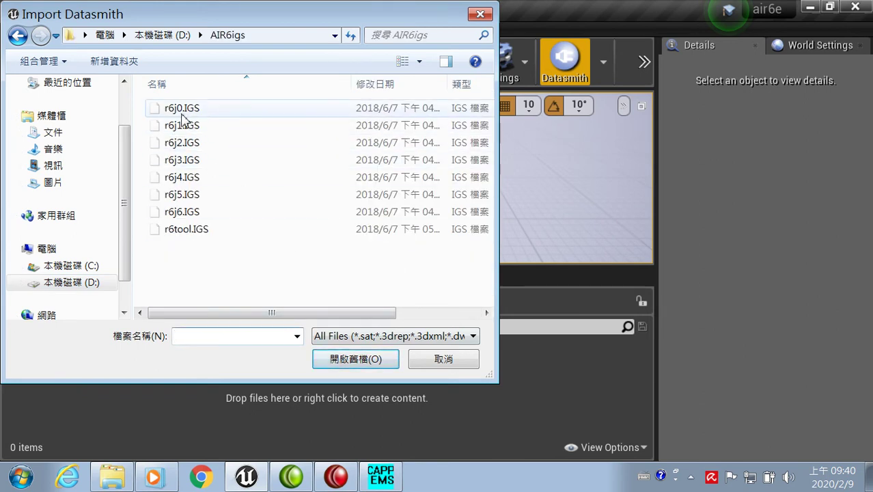
- Import r6j0.IGS into Content with the default Datasmith options
left_click(188, 110)
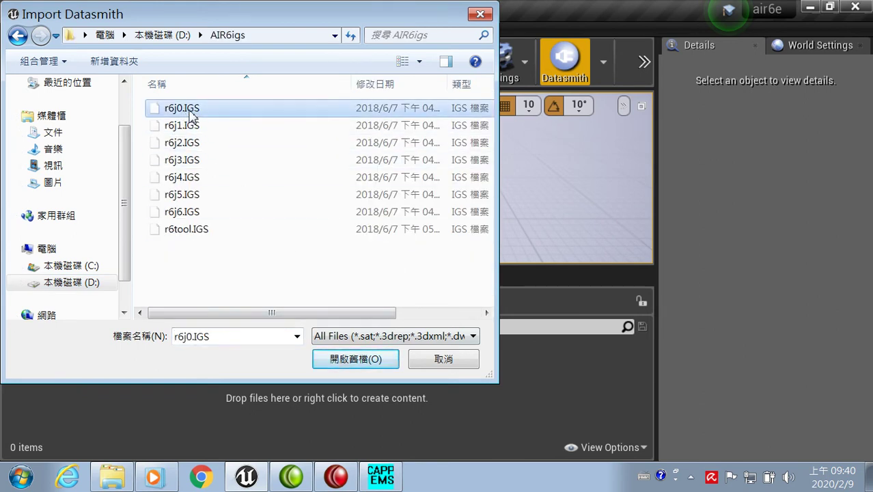
left_click(365, 366)
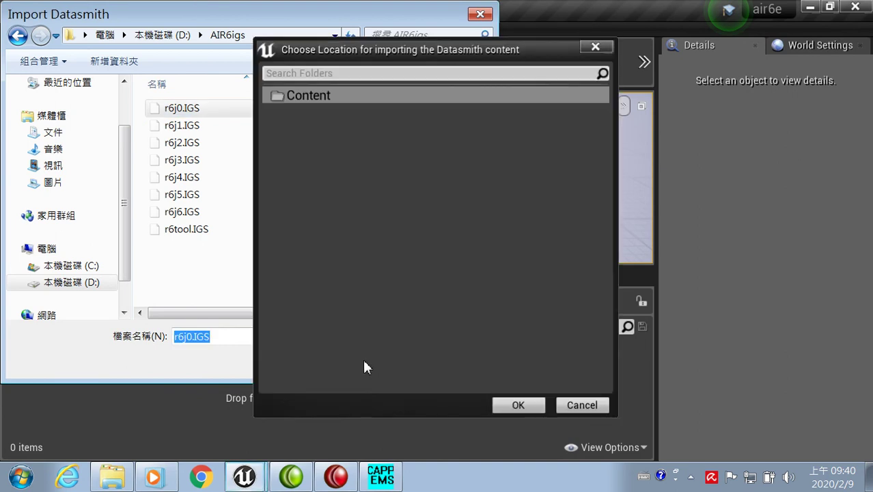
left_click(508, 402)
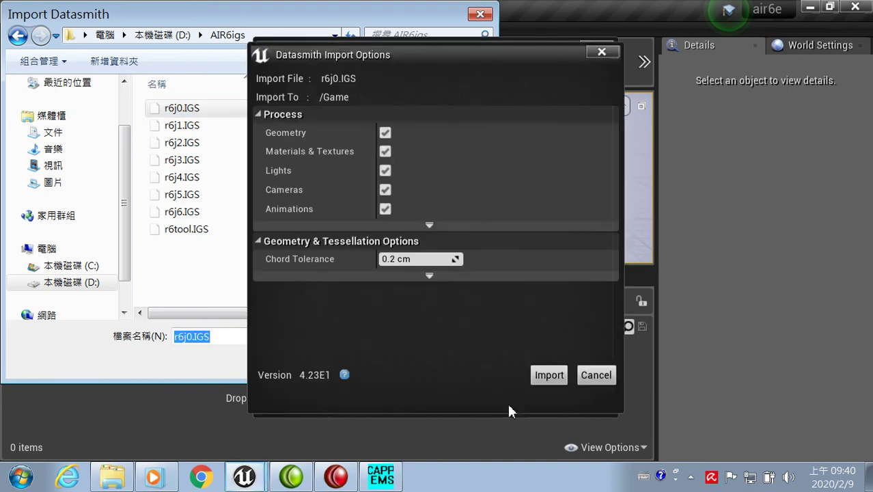
left_click(548, 376)
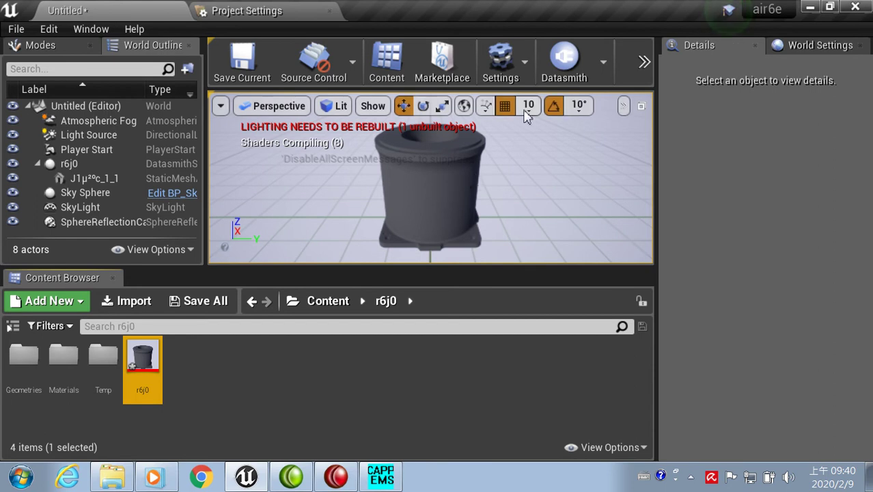
- Datasmith-import r6j1.IGS into Content with default options, placing it atop the base
left_click(564, 65)
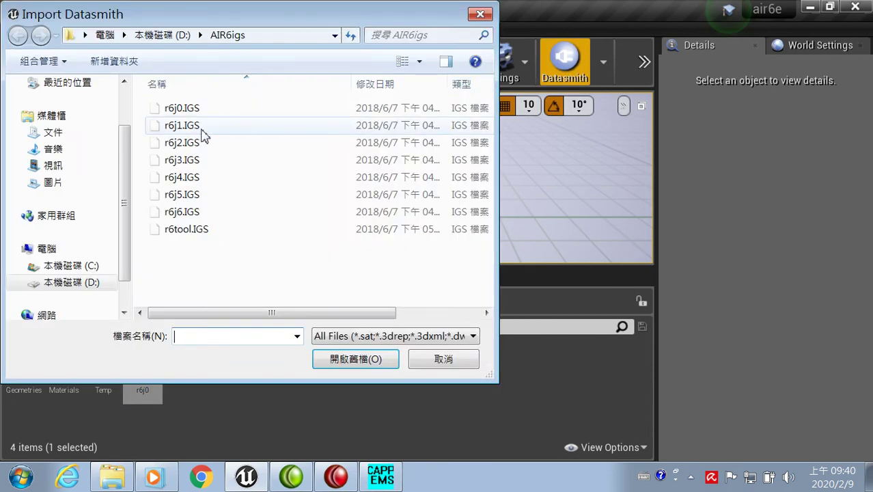
left_click(186, 128)
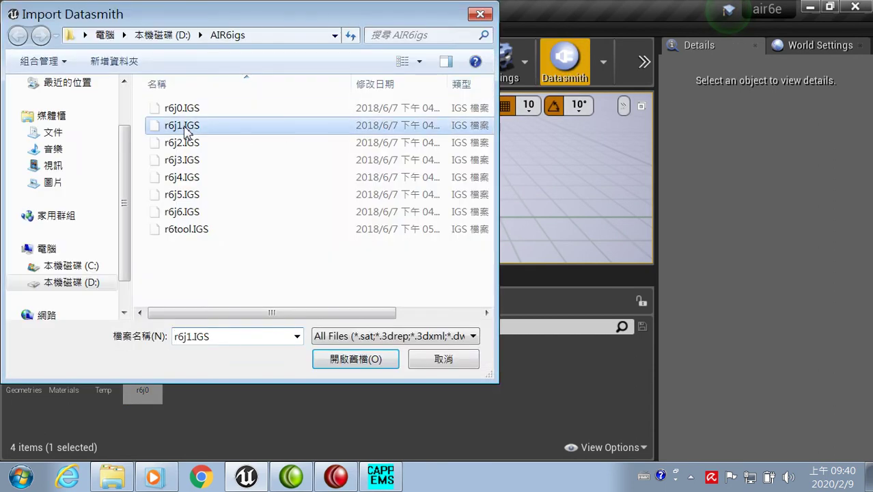
left_click(336, 370)
left_click(521, 408)
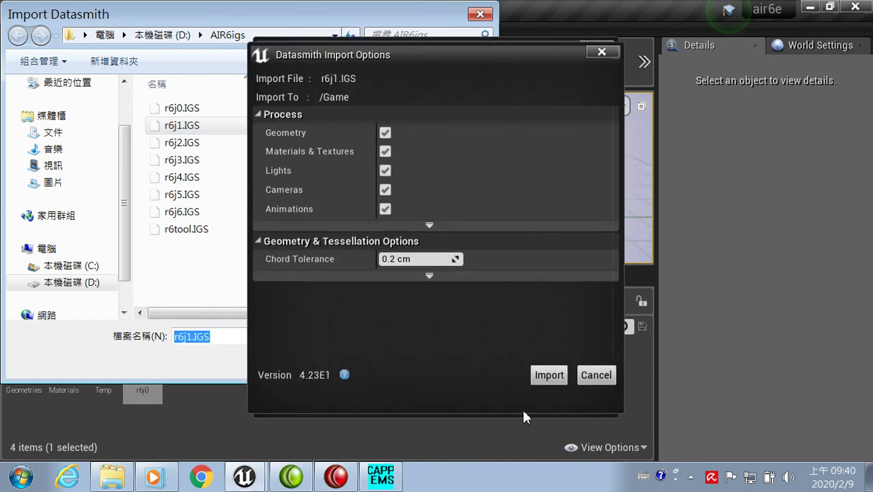
left_click(551, 381)
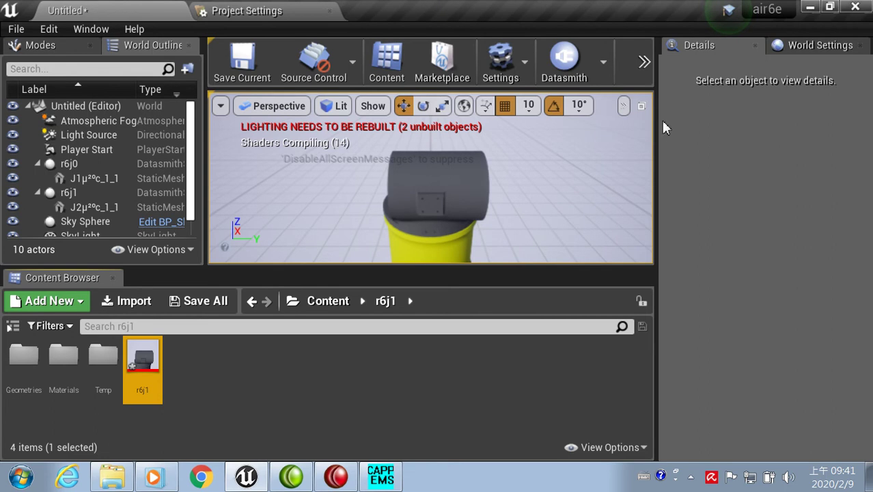
- Datasmith-import r6j2.IGS into Content using the default import options
left_click(569, 75)
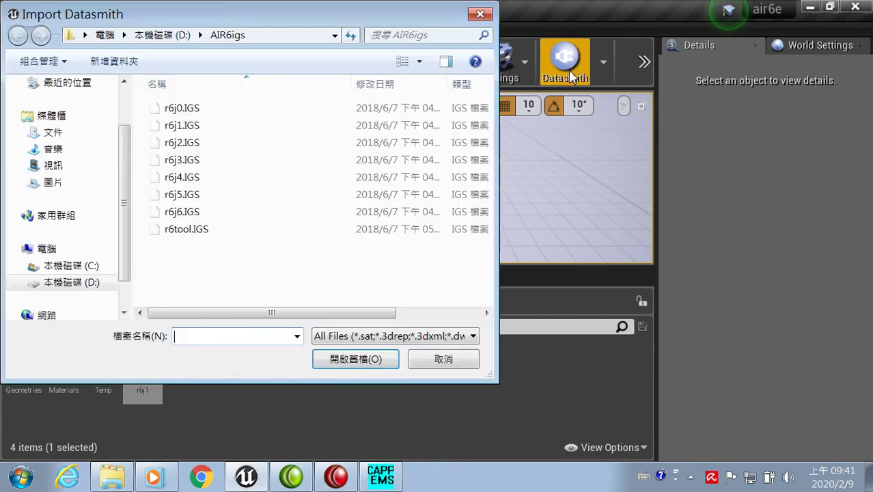
left_click(199, 146)
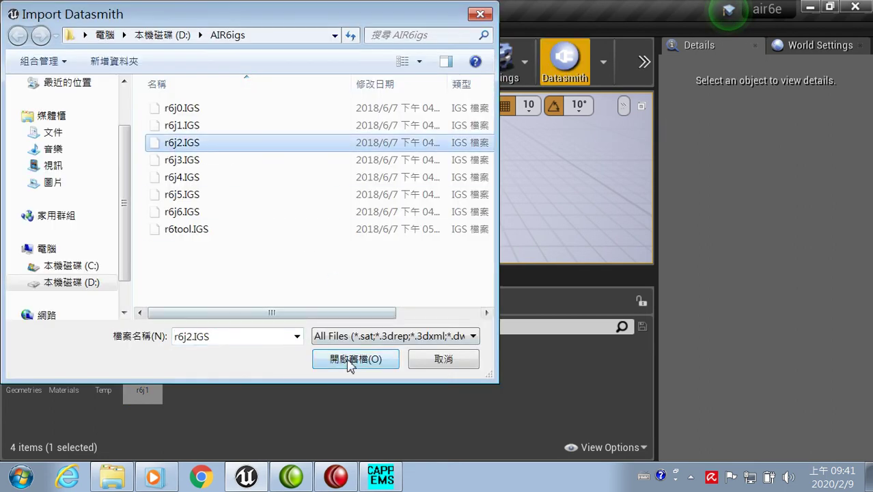
left_click(351, 359)
left_click(508, 407)
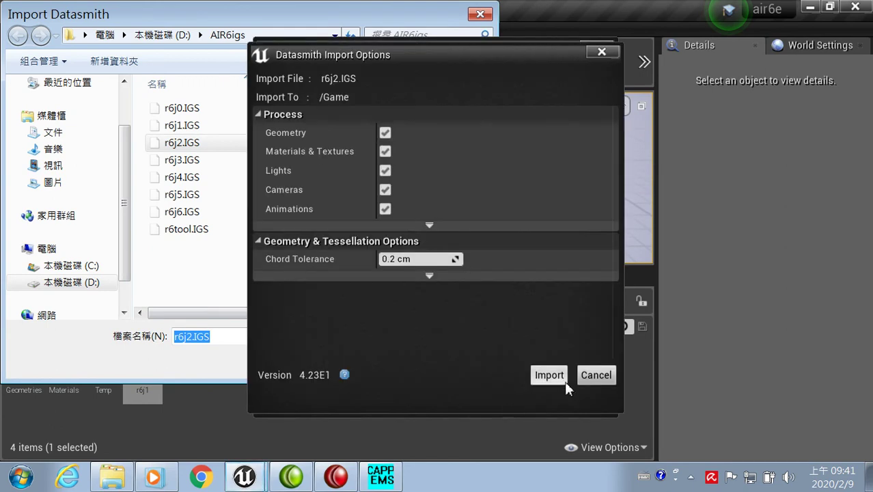
left_click(546, 377)
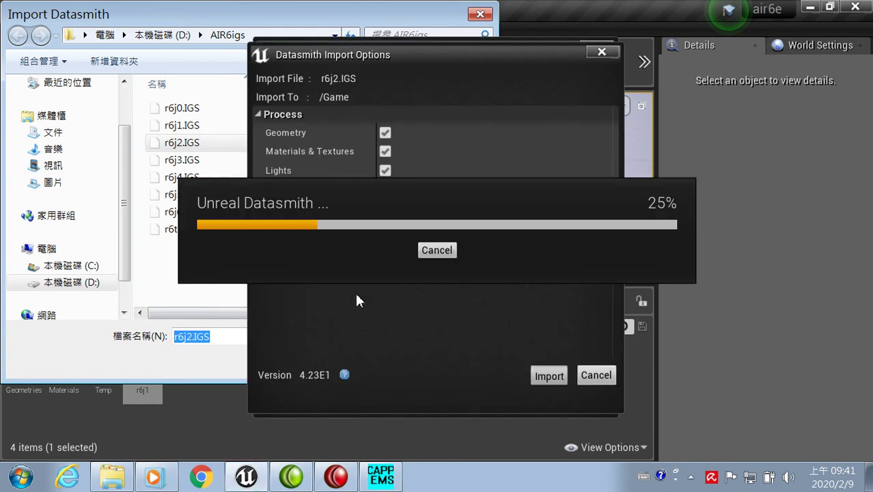
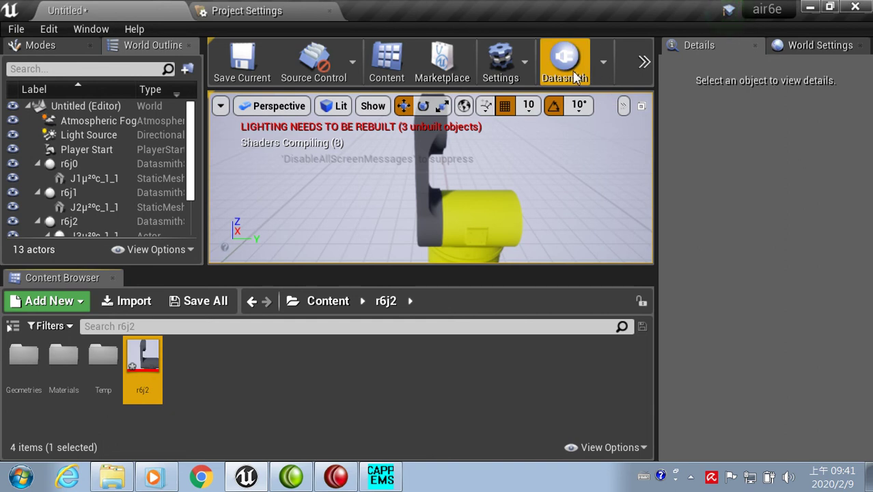
- Import r6j3.IGS through Datasmith into the default Content location with default options
left_click(575, 77)
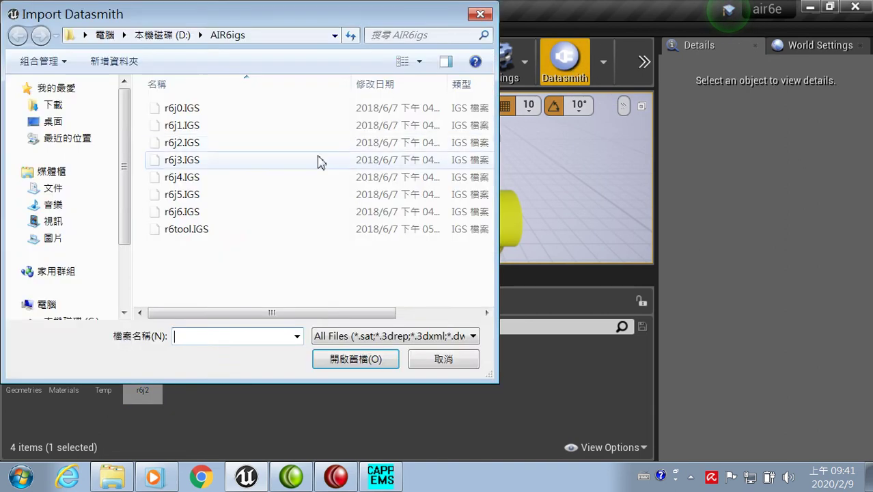
left_click(193, 161)
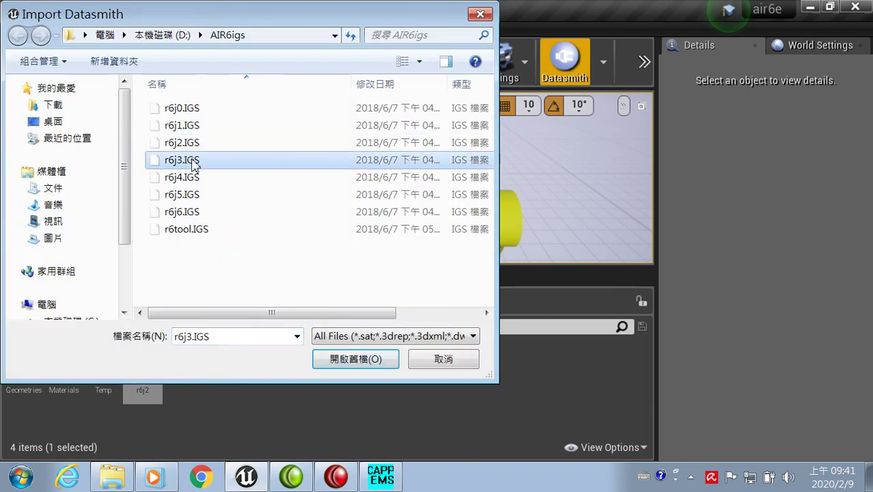
left_click(355, 362)
left_click(522, 403)
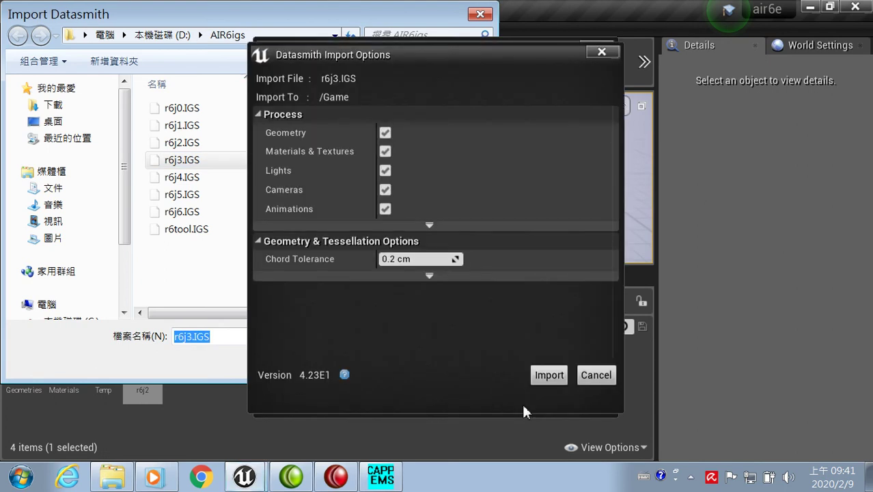
left_click(544, 381)
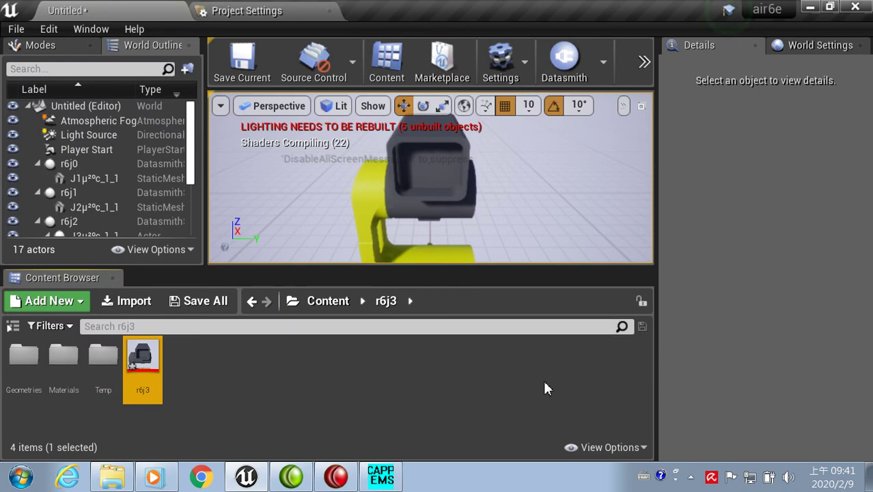
- Import r6j4.IGS through Datasmith into the default Content location with default options
left_click(564, 72)
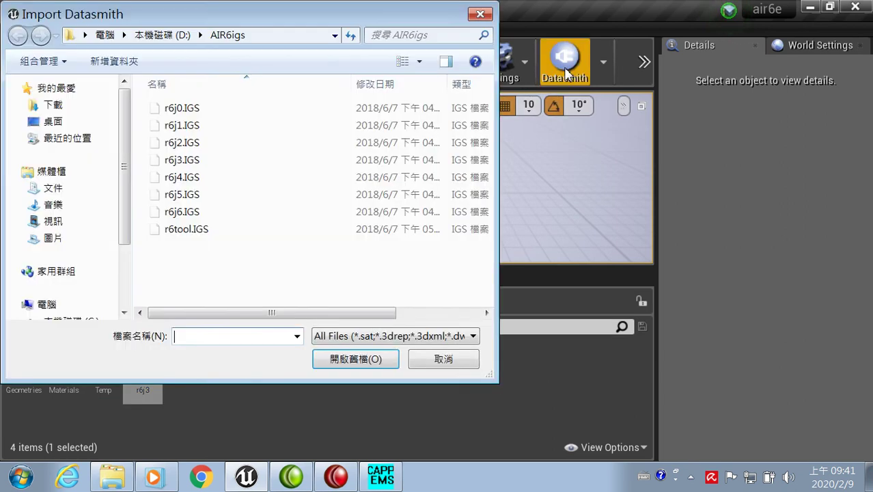
left_click(198, 181)
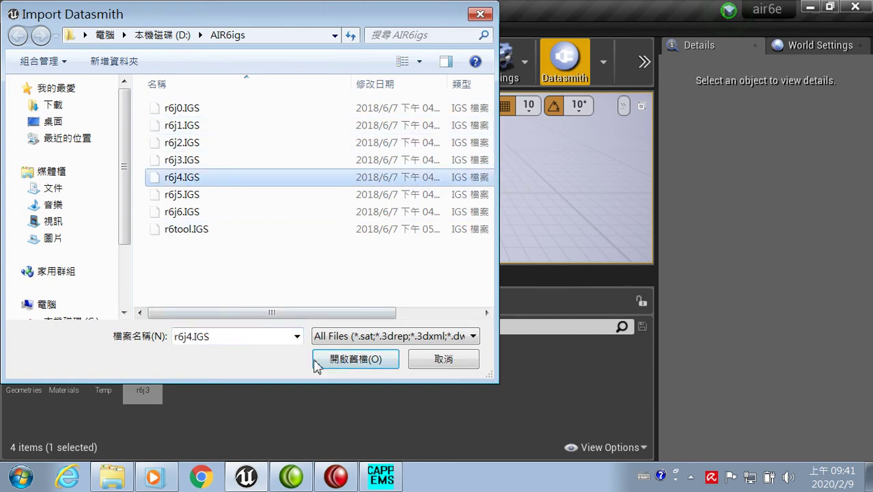
left_click(318, 360)
left_click(521, 406)
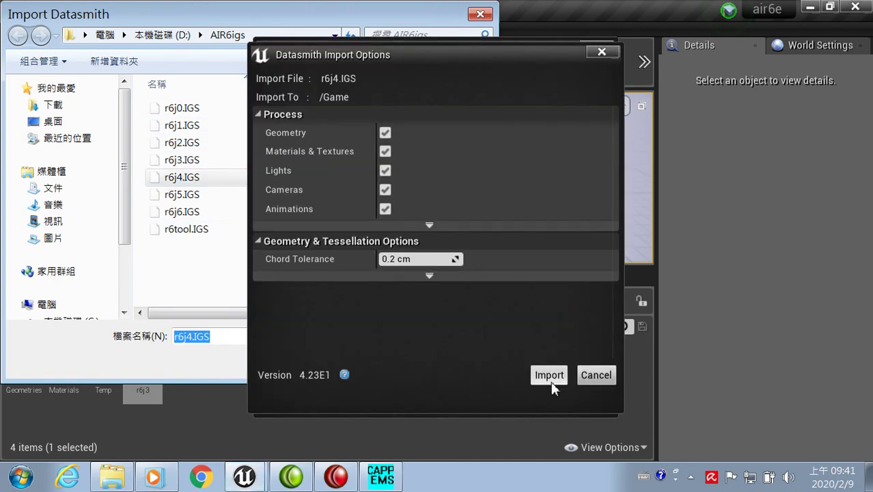
left_click(548, 380)
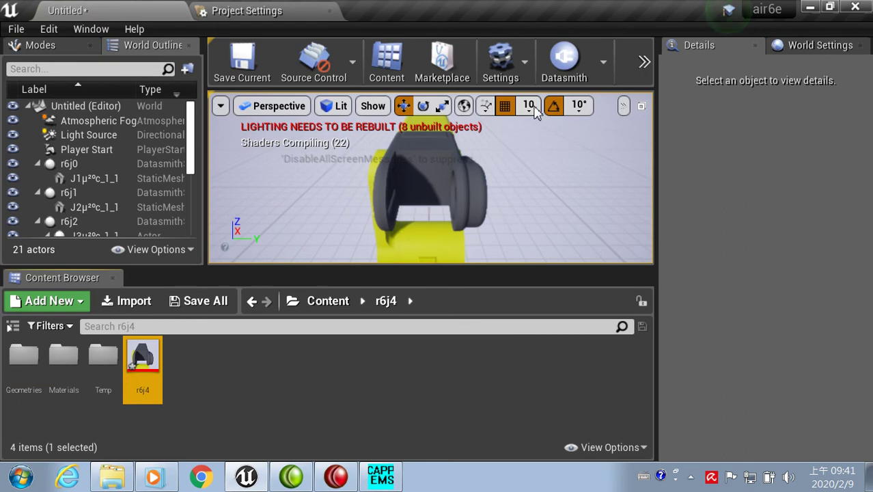
- Import r6j5.IGS through Datasmith into the default Content location with default options
left_click(547, 67)
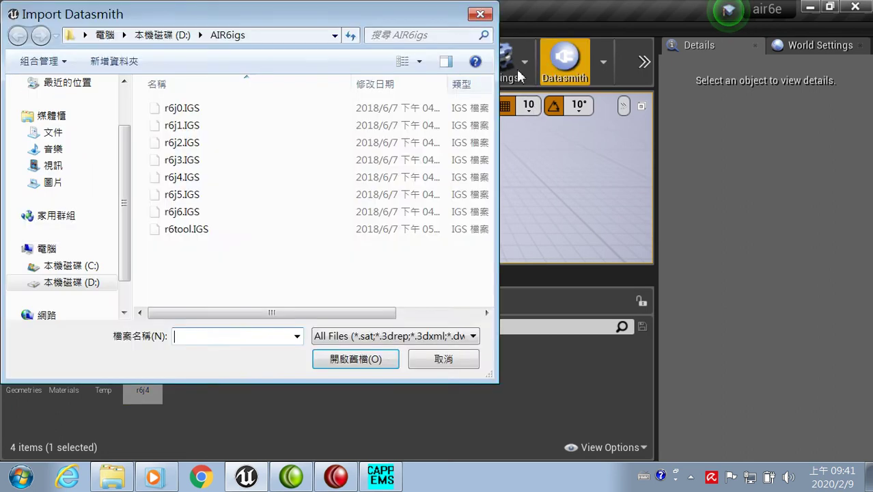
left_click(192, 199)
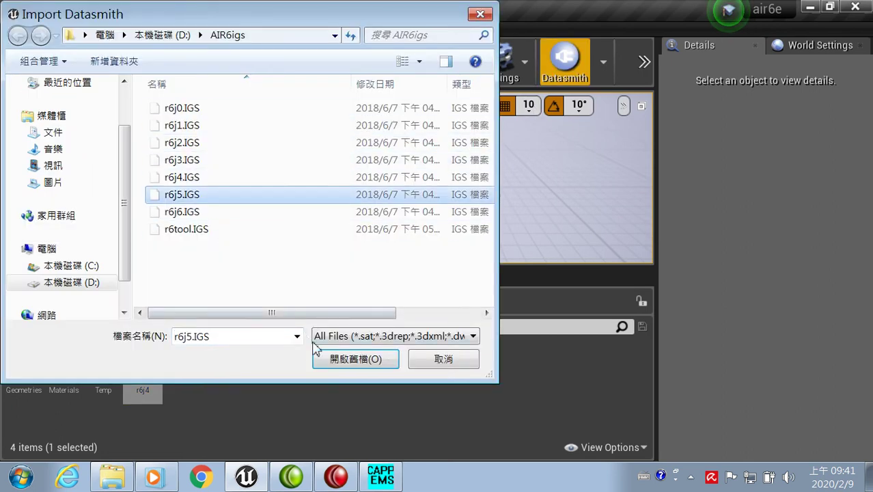
left_click(352, 358)
left_click(507, 408)
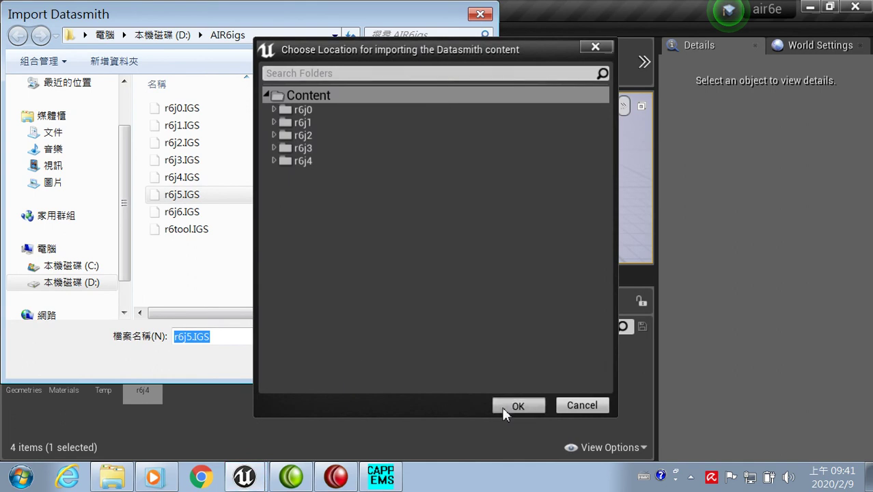
left_click(550, 375)
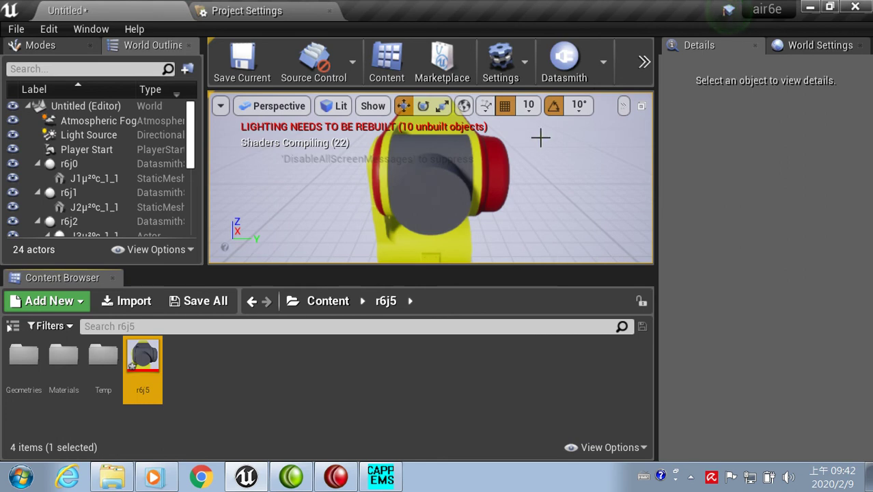
- Import r6j6.IGS through Datasmith into the default Content location with default options
left_click(561, 82)
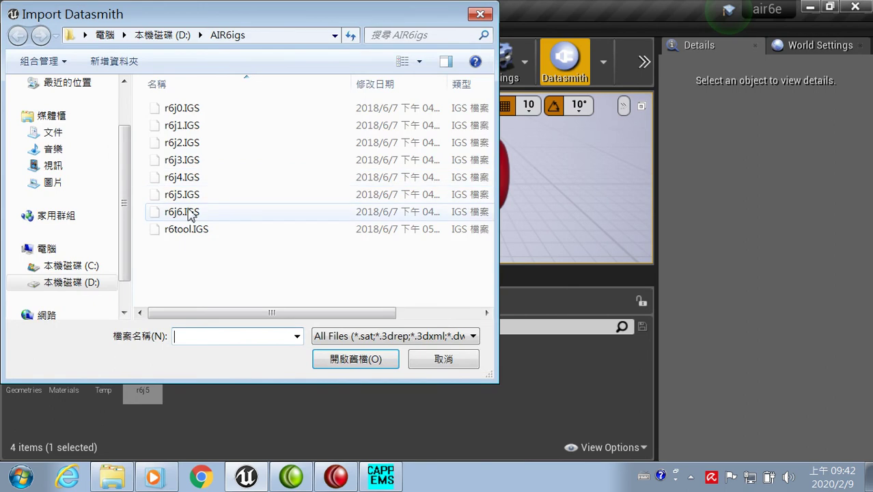
left_click(185, 212)
left_click(355, 360)
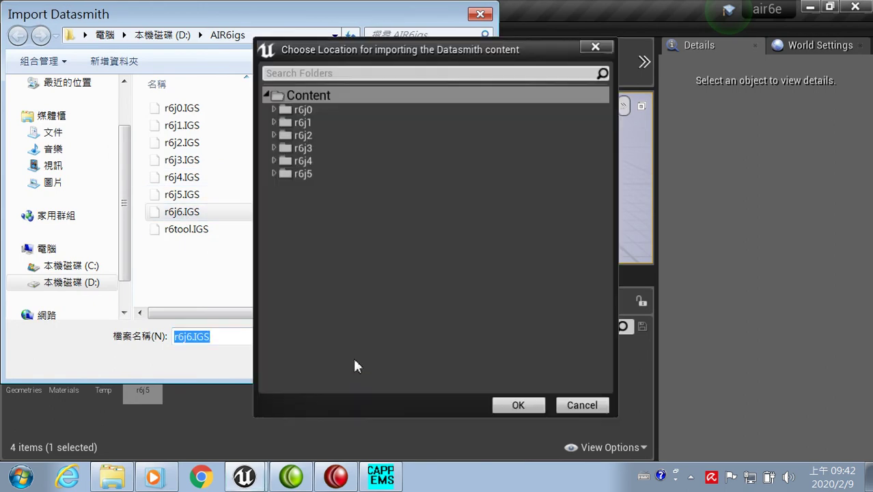
left_click(504, 406)
left_click(548, 381)
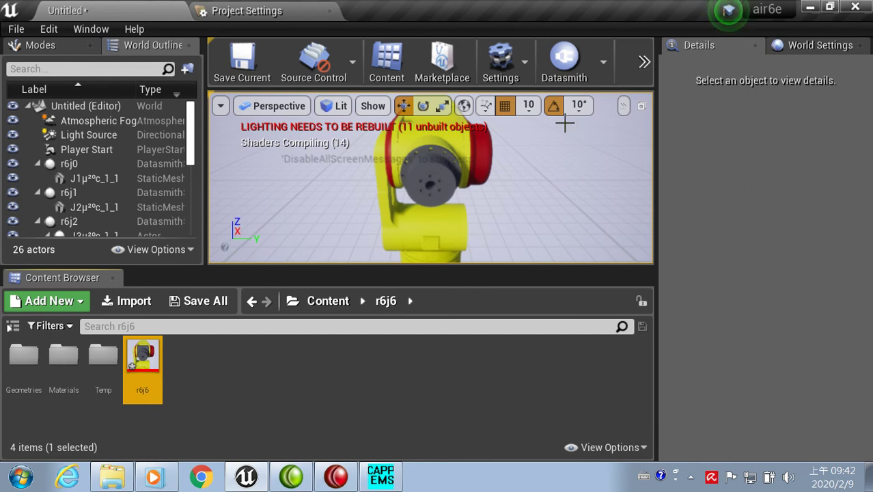
- Import r6tool.IGS through Datasmith with default location and options, then select Sky Sphere in the World Outliner
left_click(559, 78)
left_click(198, 232)
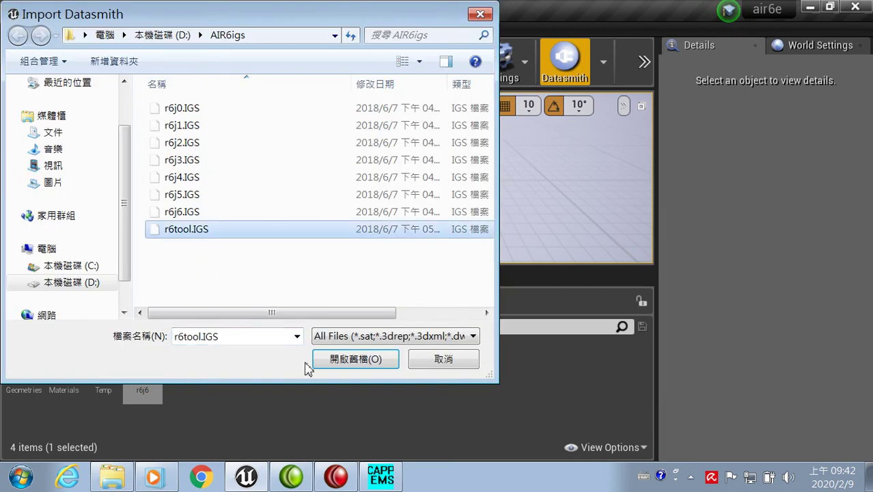
left_click(333, 359)
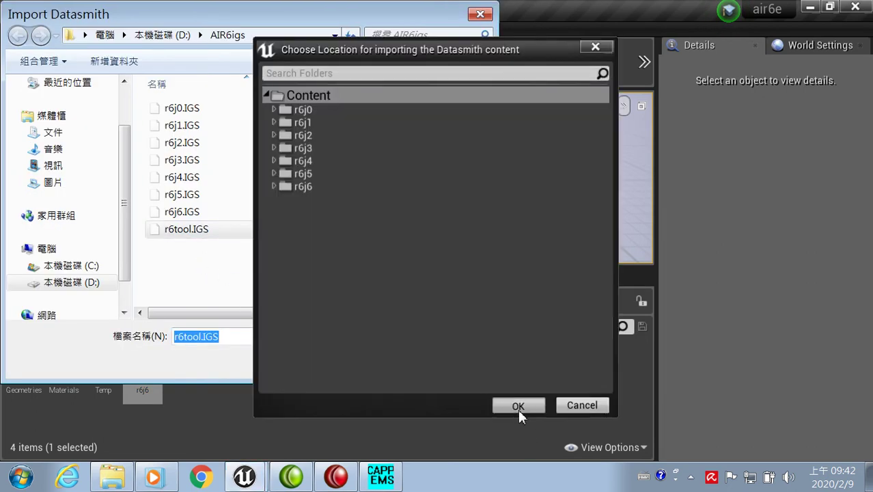
left_click(517, 409)
left_click(537, 381)
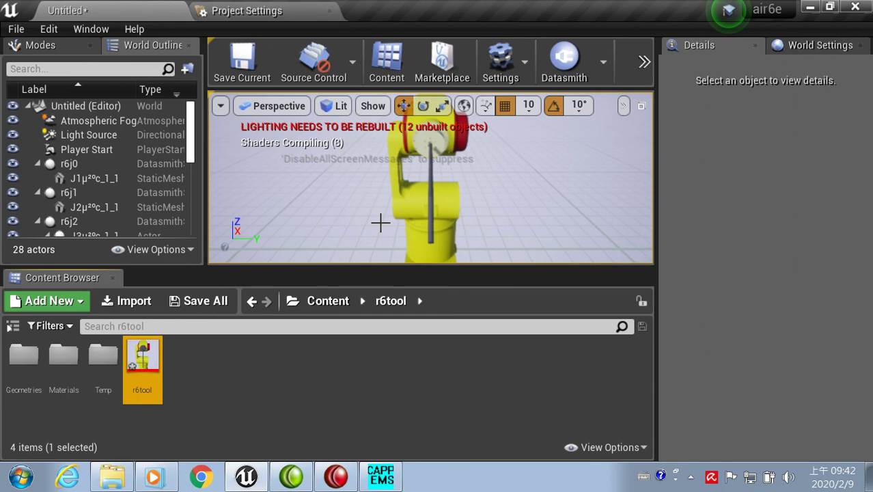
left_click(534, 216)
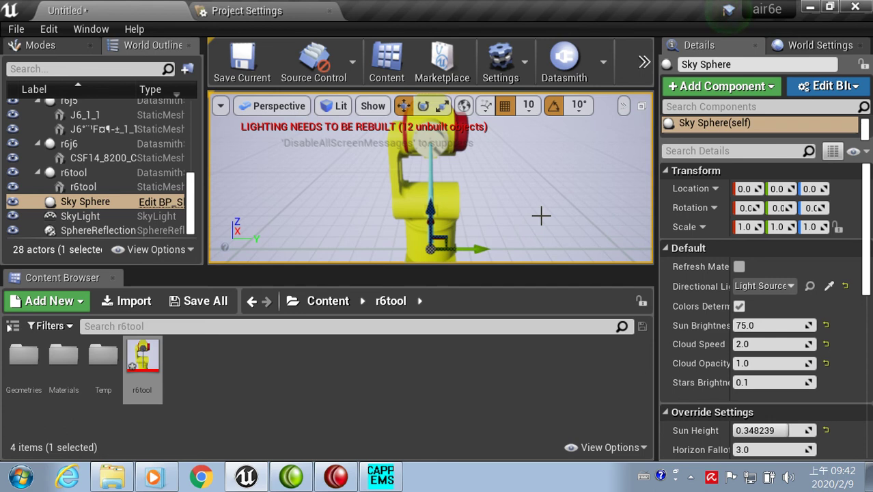
- Inspect the assembled robot in a full-screen viewport, orbiting and zooming around it
key("F11")
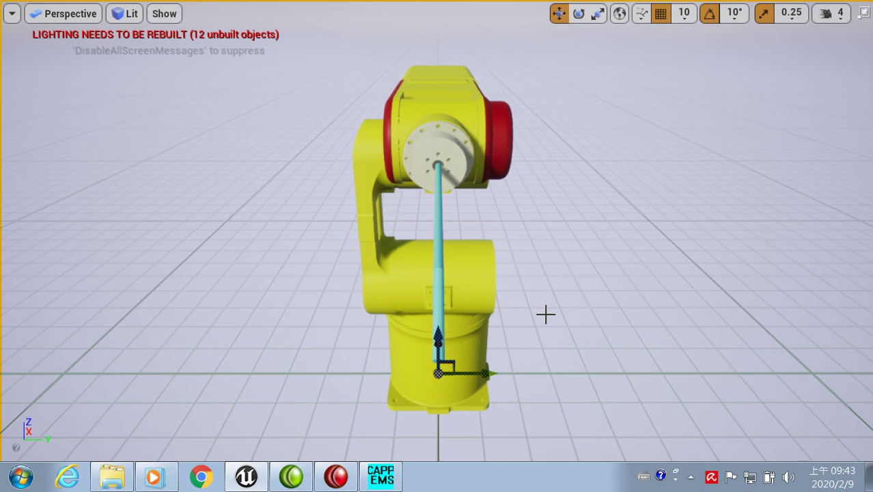
mouse_move(546, 314)
left_mouse_down("alt")
mouse_move(451, 318)
mouse_move(492, 318)
left_mouse_up("alt")
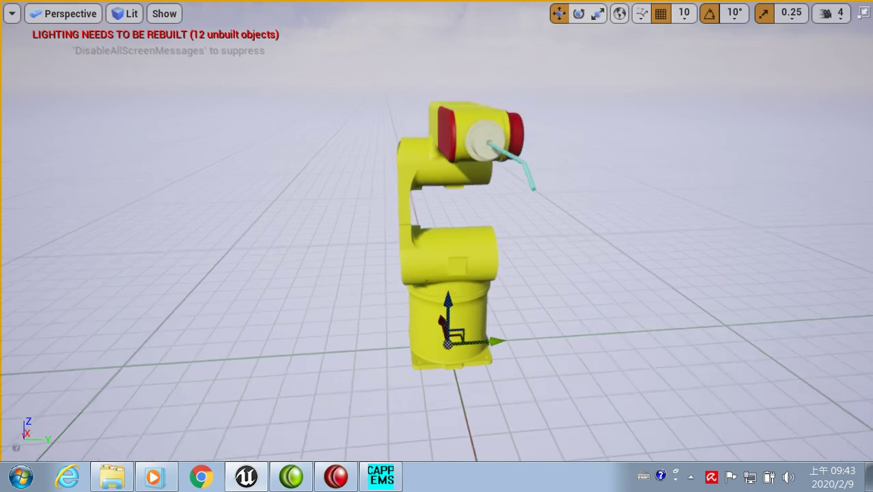
mouse_move(437, 246)
left_mouse_down()
mouse_move(437, 287)
mouse_move(519, 246)
left_mouse_up()
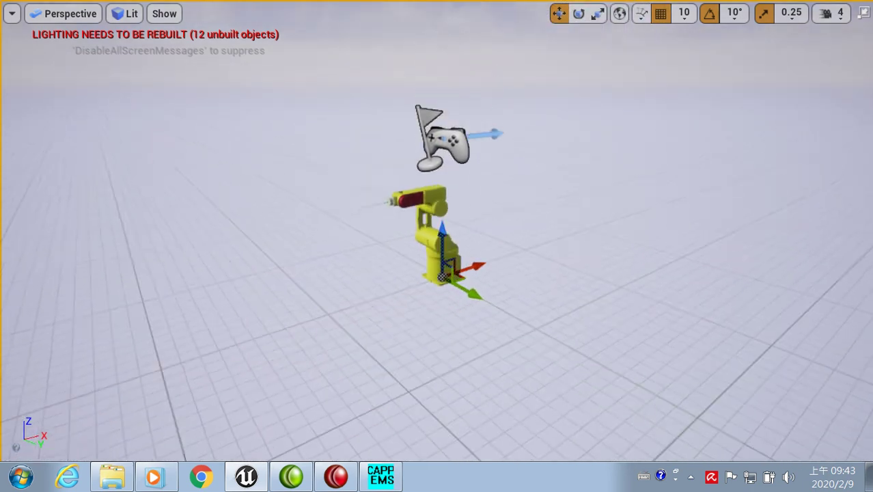
scroll(437, 246, "up", 5)
scroll(437, 246, "up", 3)
scroll(437, 246, "down", 5)
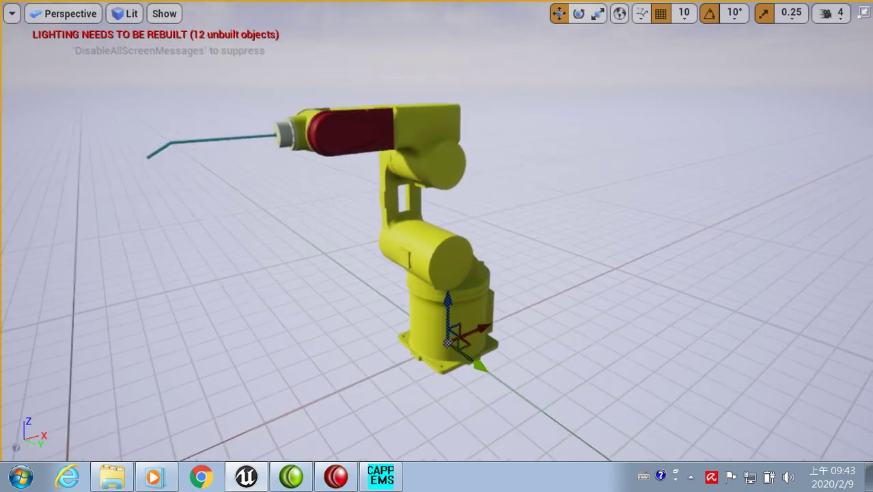
left_click_drag(437, 246, 519, 245, "alt")
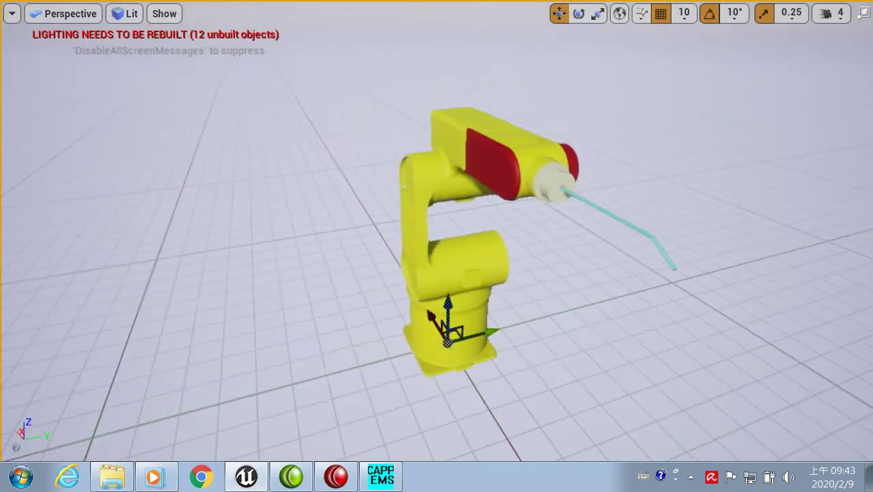
scroll(437, 246, "up", 4)
left_click_drag(542, 312, 598, 312, "alt")
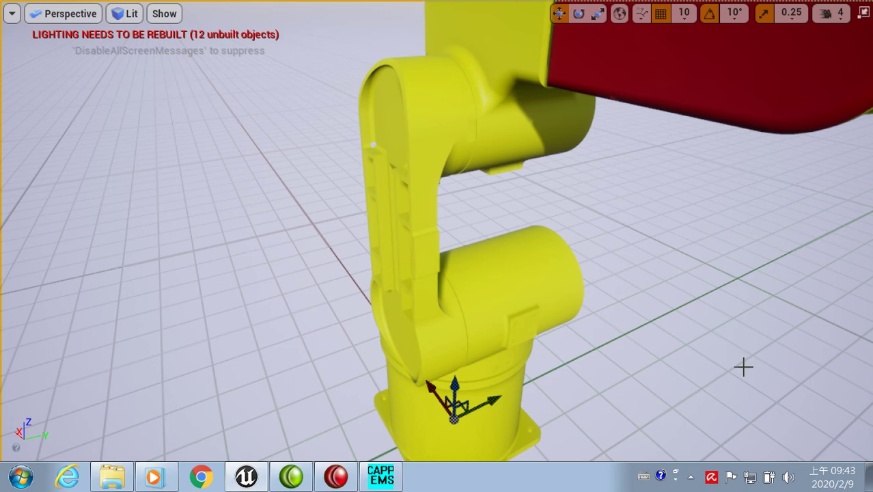
key("F11")
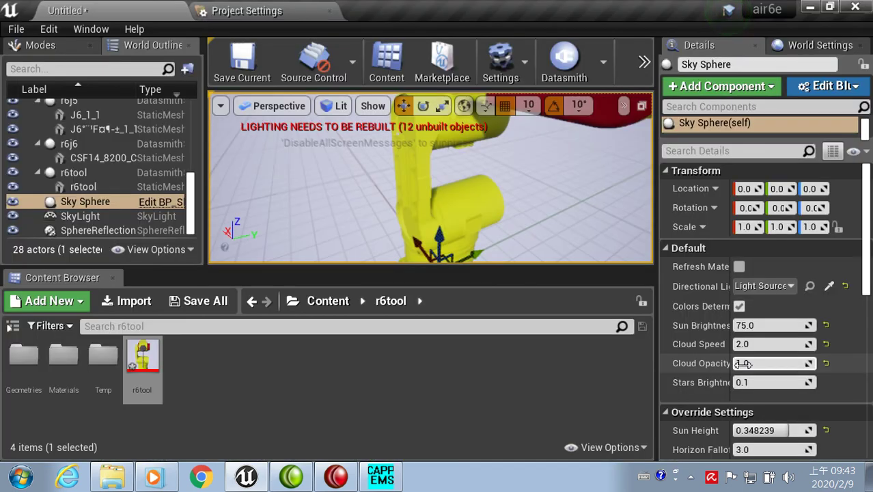
- Close Unreal Editor with Don't Save and bring up the CAPPEMS controller window
left_click(858, 8)
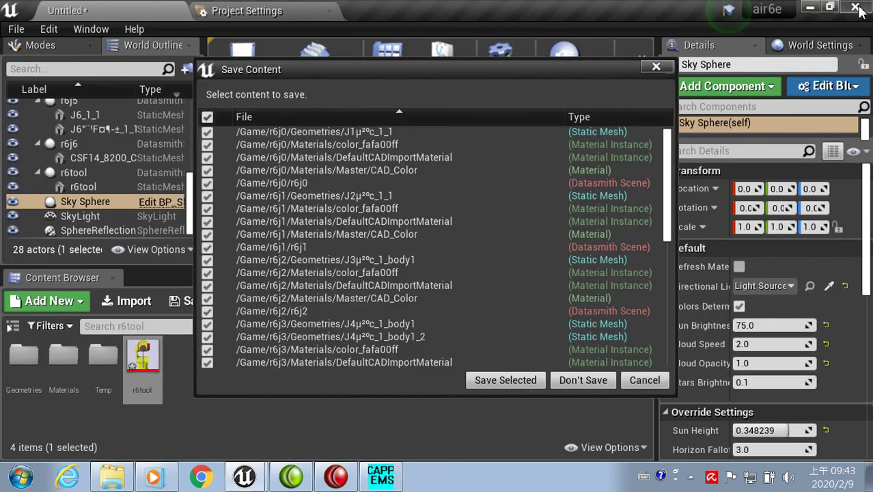
left_click(585, 380)
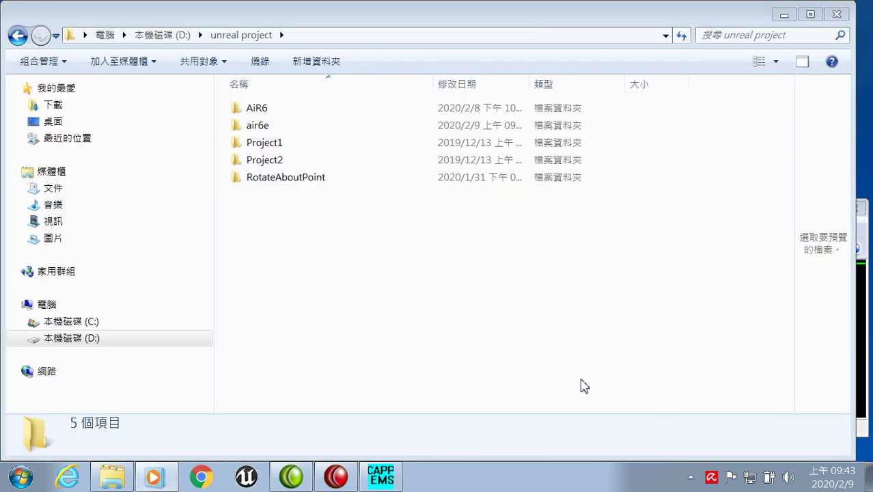
left_click(391, 480)
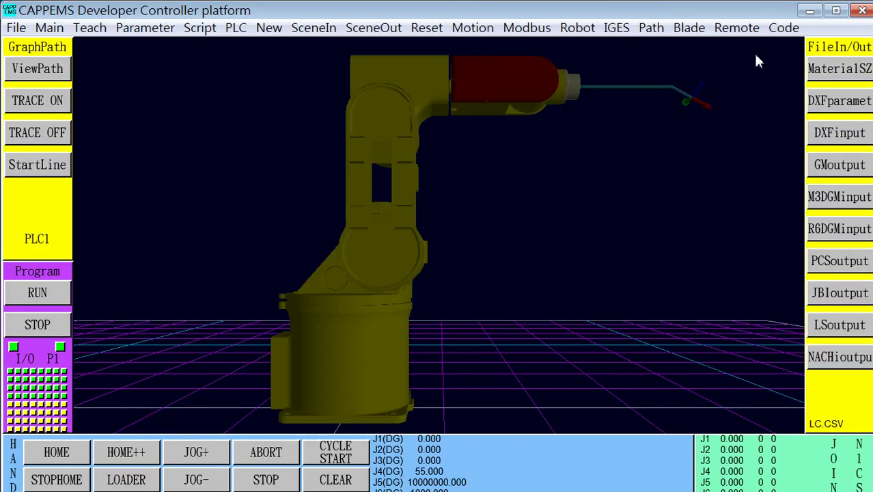